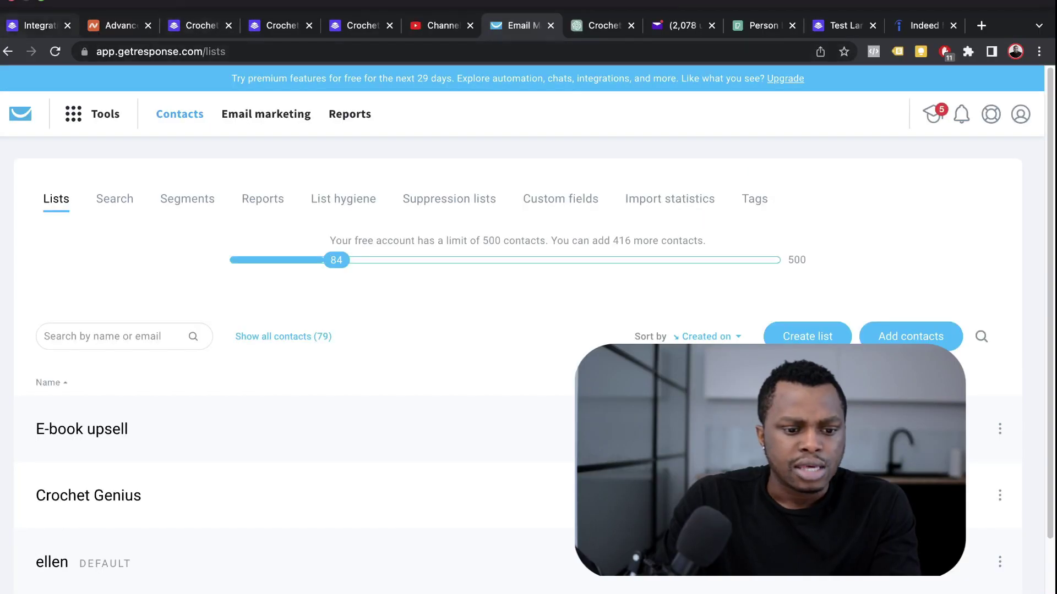
# Switch to the Leadpages tab that lists the connected GetResponse accounts.
pyautogui.hotkey('ctrl', '1')
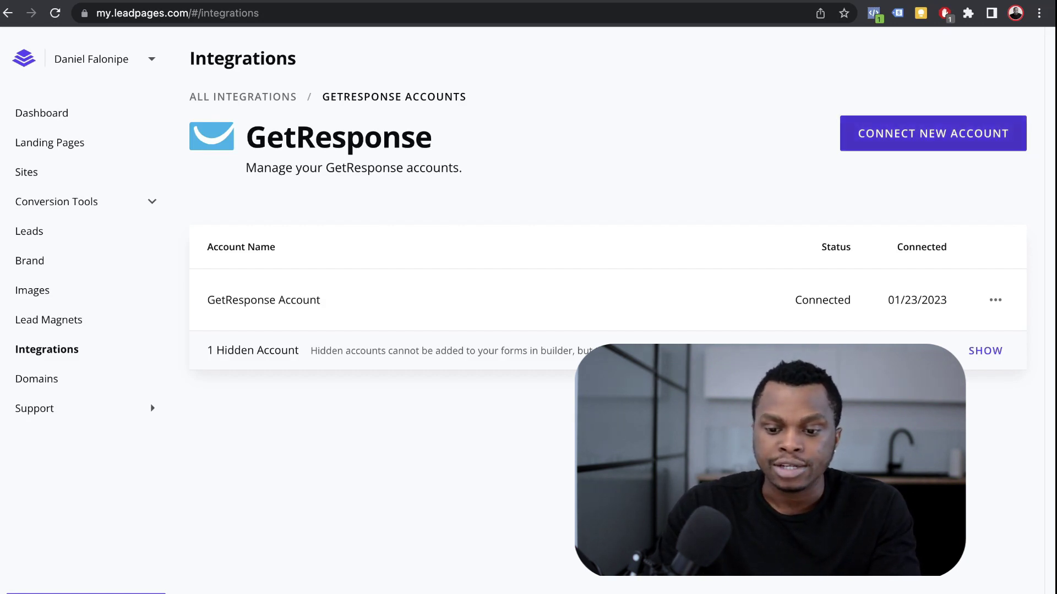
# Start connecting a new GetResponse account in Leadpages, then return to the GetResponse lists.
pyautogui.click(933, 134)
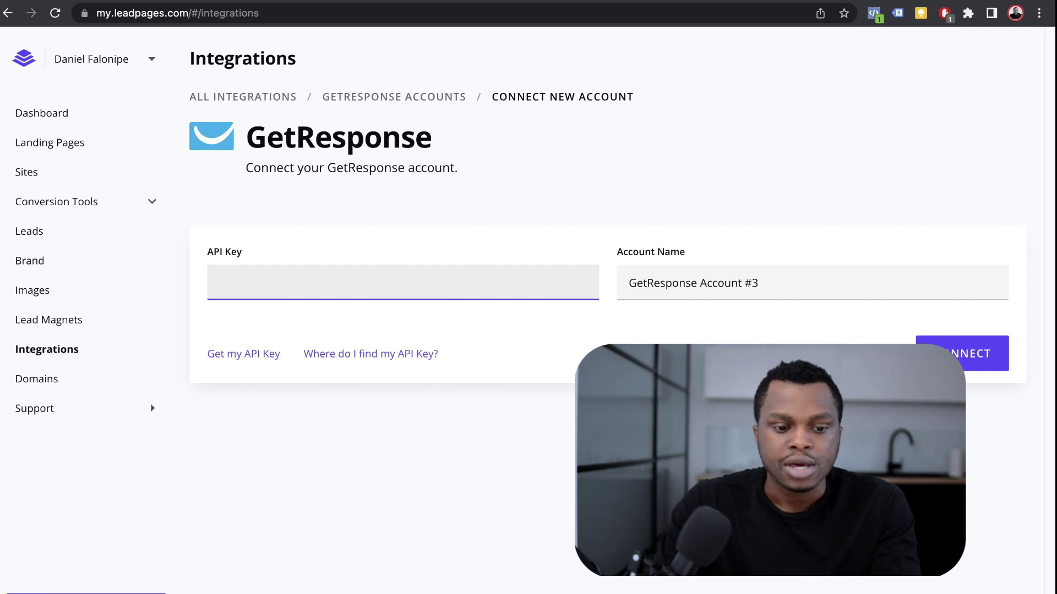
pyautogui.hotkey('ctrl', 'Tab')
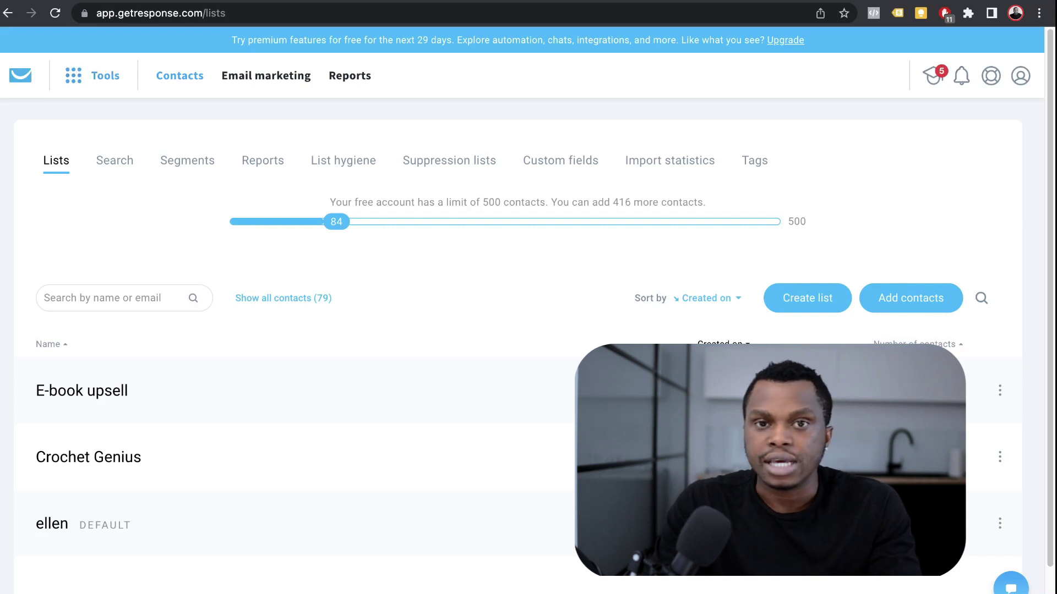
# Go to GetResponse's Integrations and API page and show the API keys list.
pyautogui.click(92, 76)
pyautogui.scroll(-2, 606, 309)
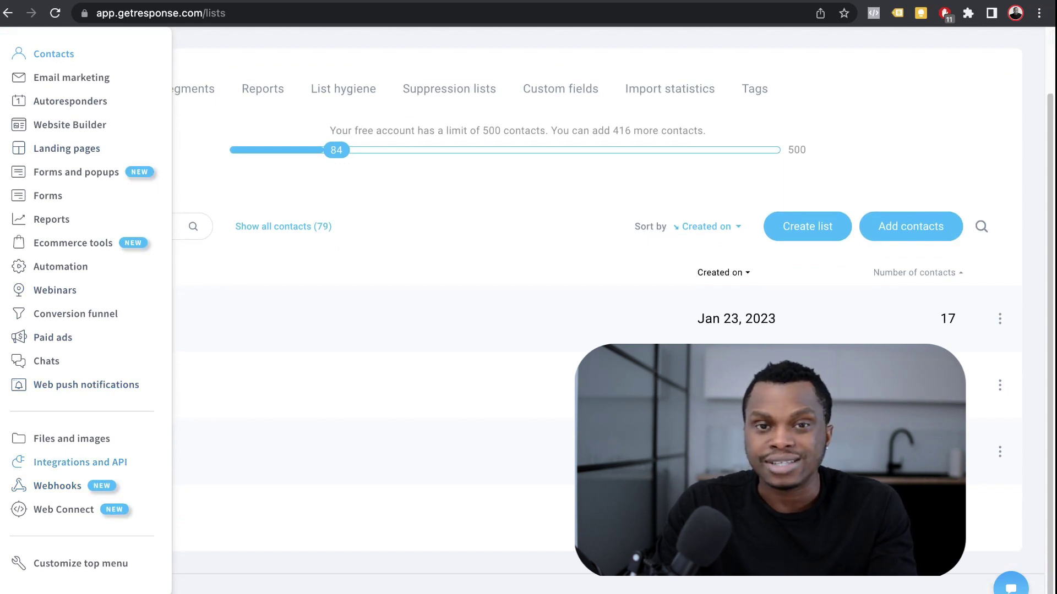
pyautogui.click(80, 462)
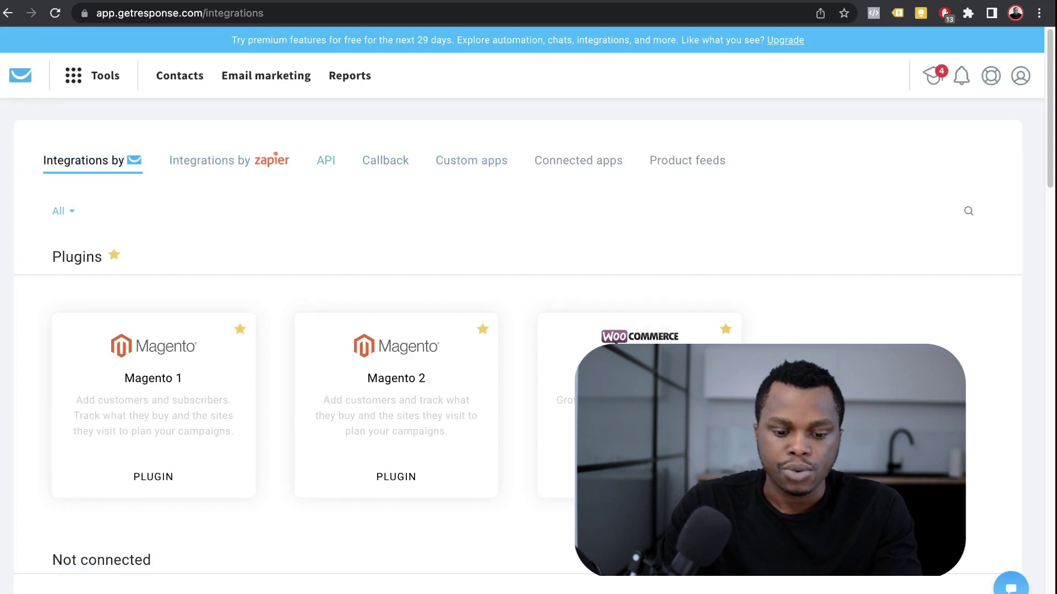
pyautogui.click(326, 160)
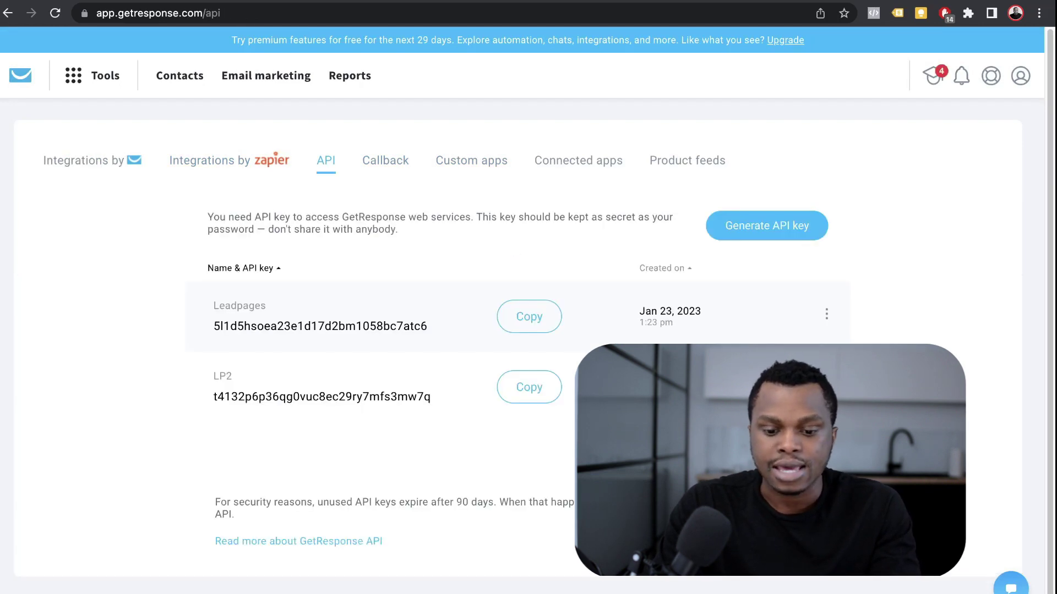
pyautogui.scroll(-1, 826, 313)
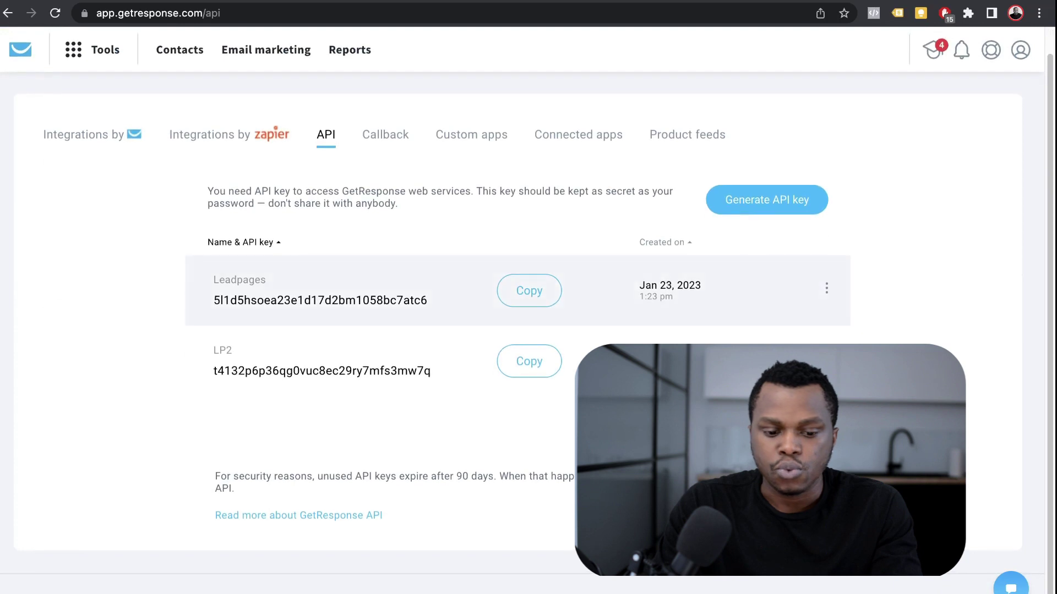
# Delete the old LP2 API key.
pyautogui.click(826, 288)
pyautogui.click(826, 358)
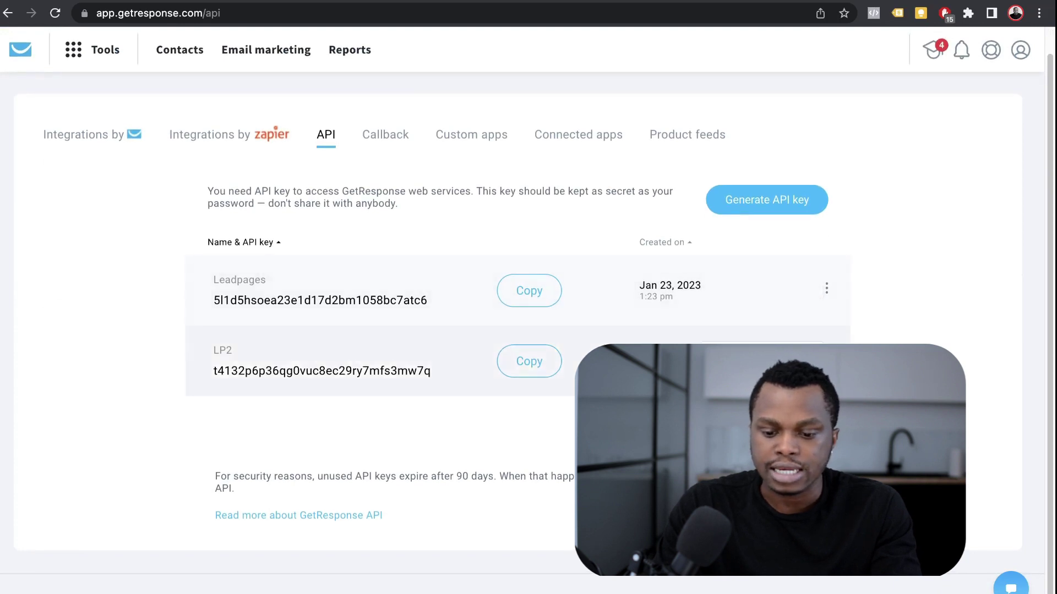
pyautogui.click(732, 407)
pyautogui.click(646, 250)
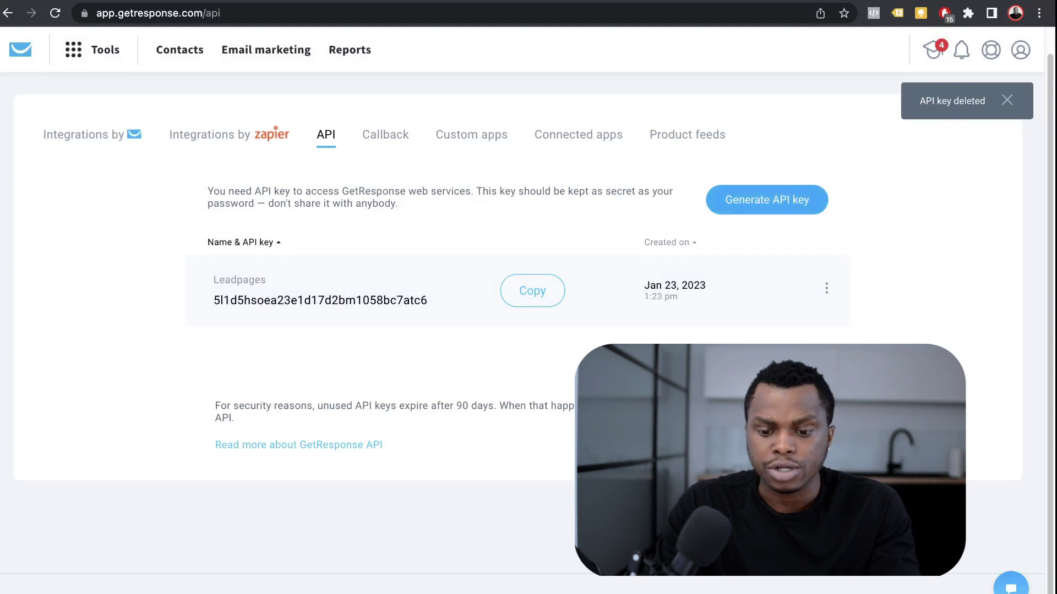
# Generate a new API key named LP 2.
pyautogui.click(767, 199)
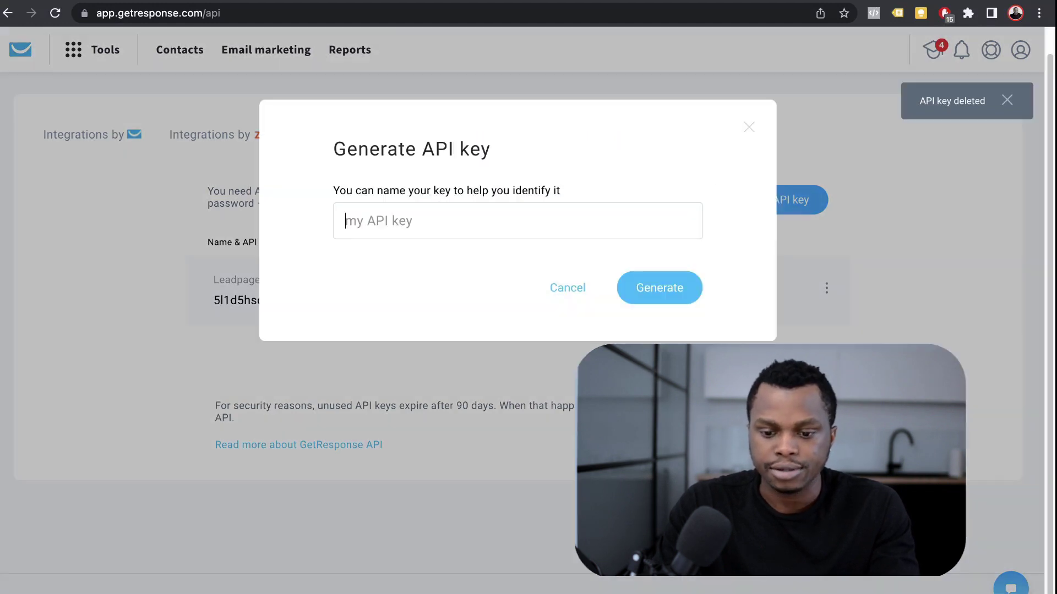
pyautogui.write('LP 2')
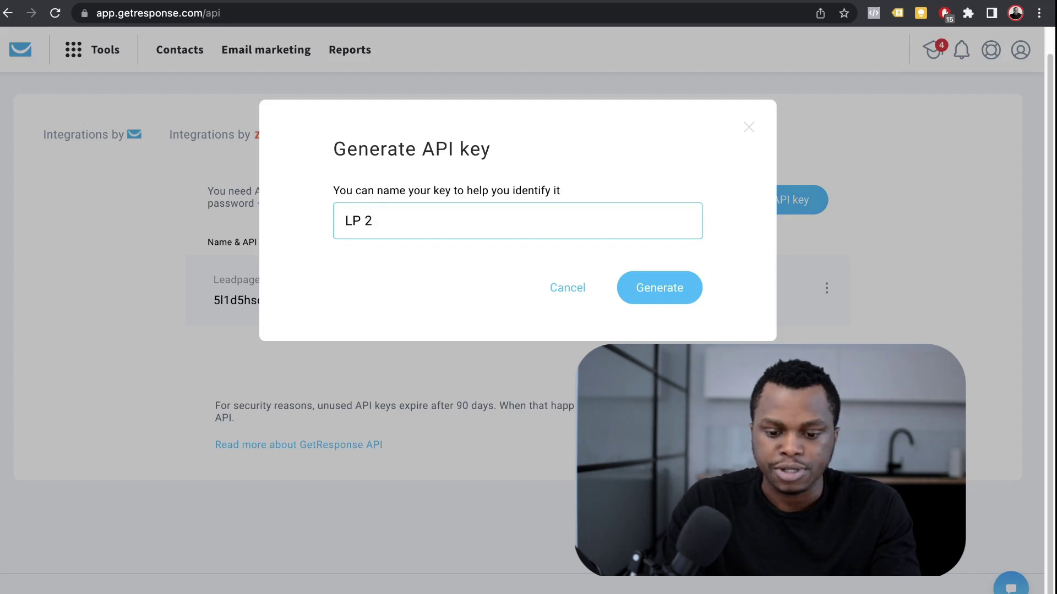
pyautogui.press('Return')
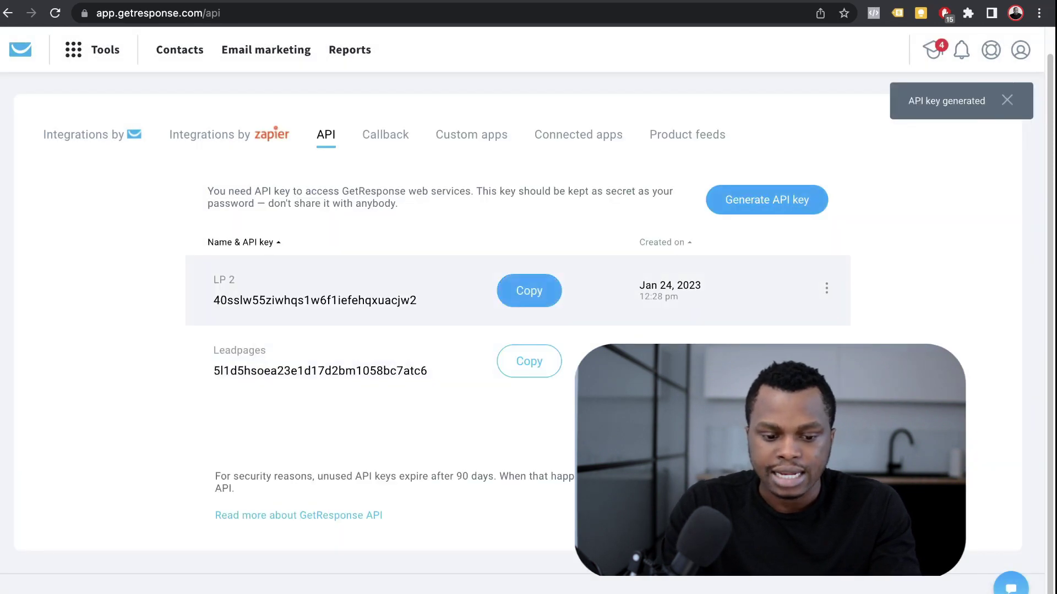
# Paste the LP 2 key into Leadpages, name the account GR 1, and connect it.
pyautogui.click(528, 291)
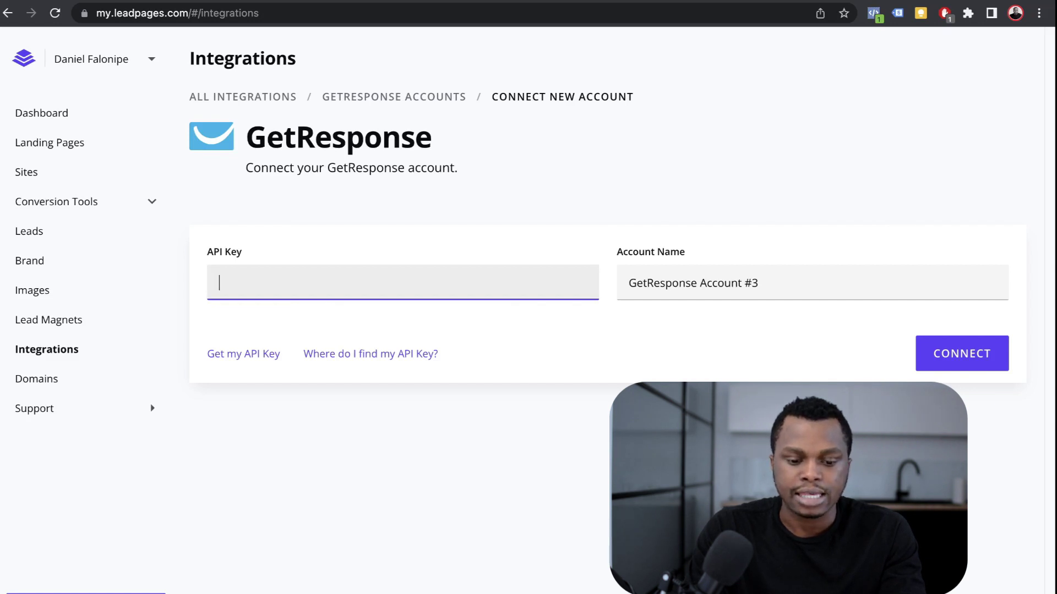
pyautogui.press('super+v')
pyautogui.click(759, 283)
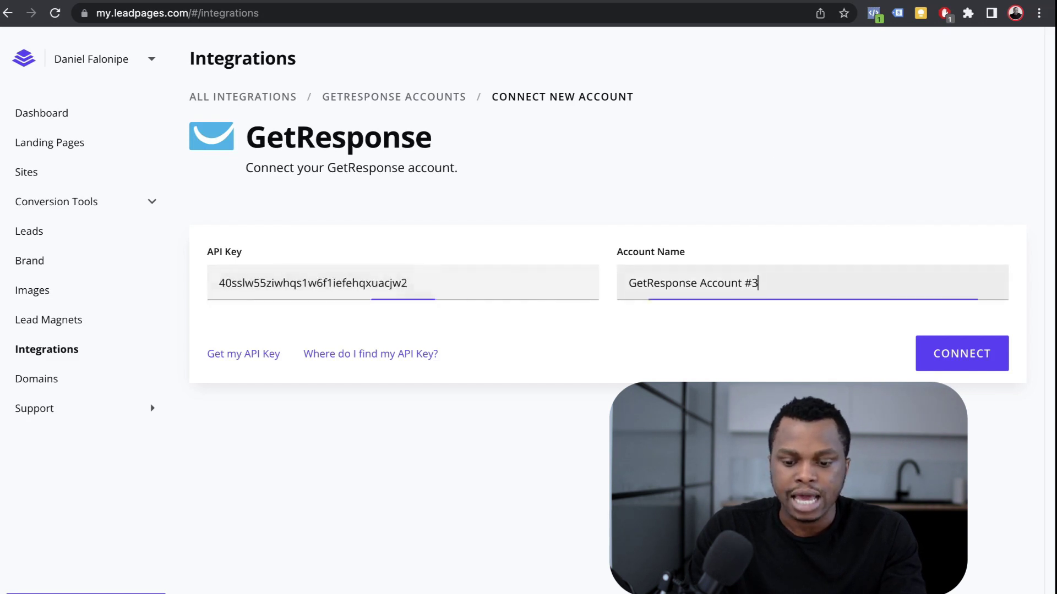
pyautogui.press('super+a')
pyautogui.press('BackSpace')
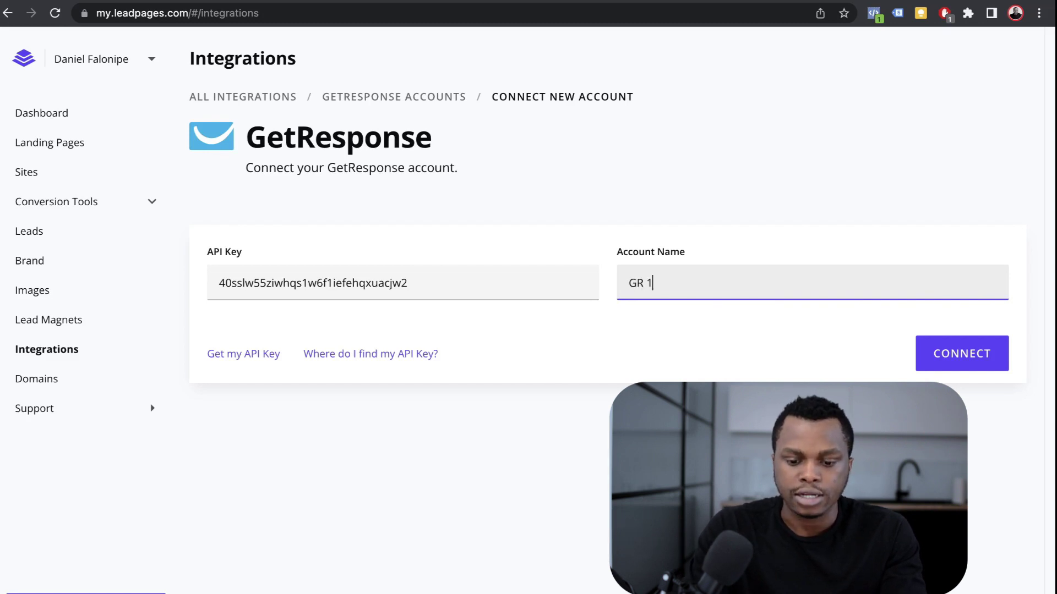
pyautogui.press('Return')
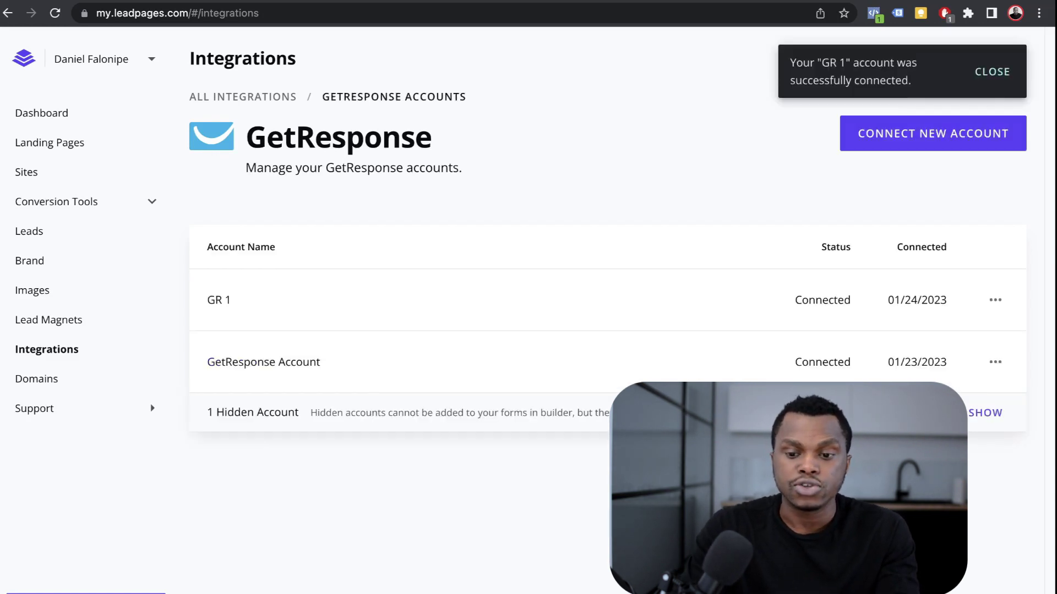
# Create a GetResponse contact list called 'Test List', then return to Leadpages' landing pages.
pyautogui.hotkey('ctrl', 'shift', 'Tab')
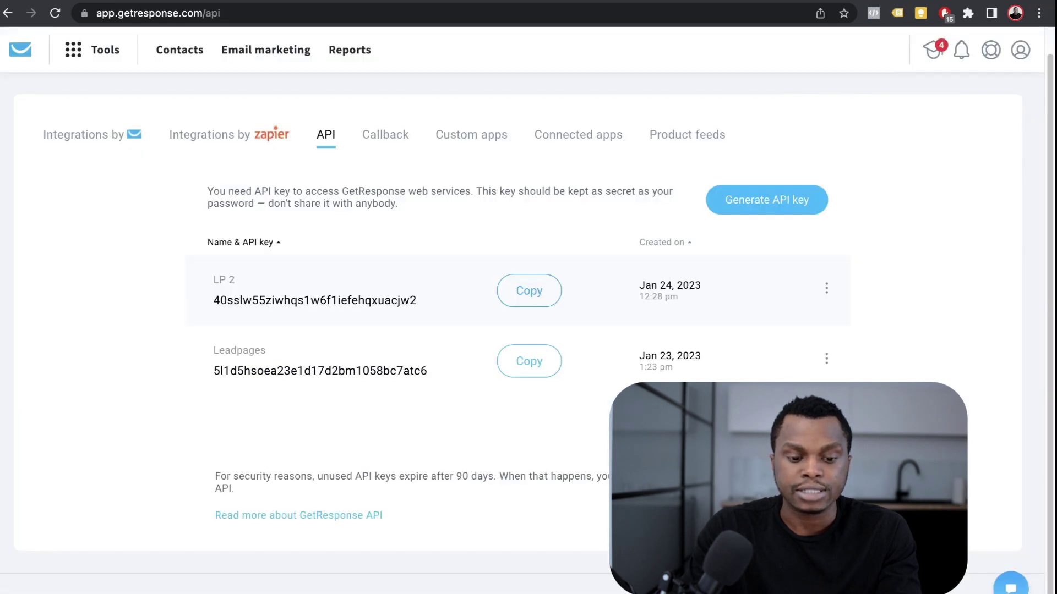
pyautogui.click(179, 50)
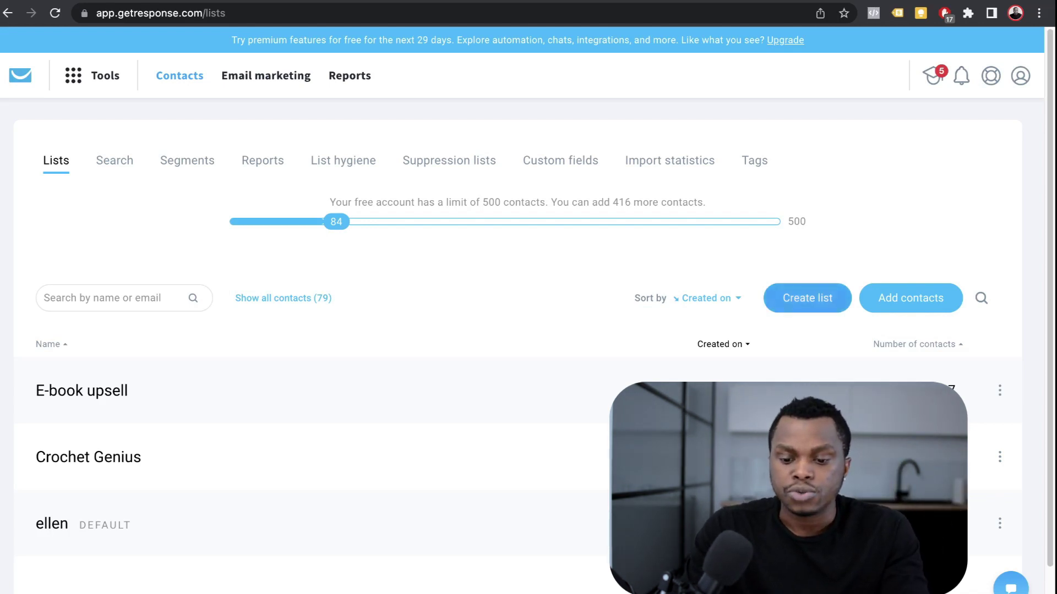
pyautogui.click(807, 298)
pyautogui.write('Test ')
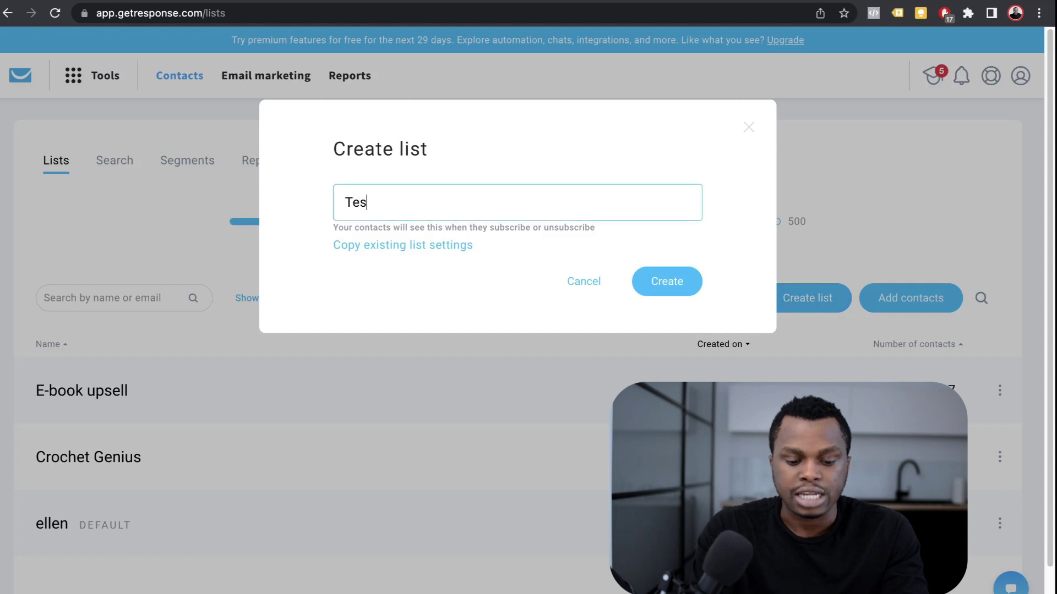
pyautogui.write('List')
pyautogui.press('Return')
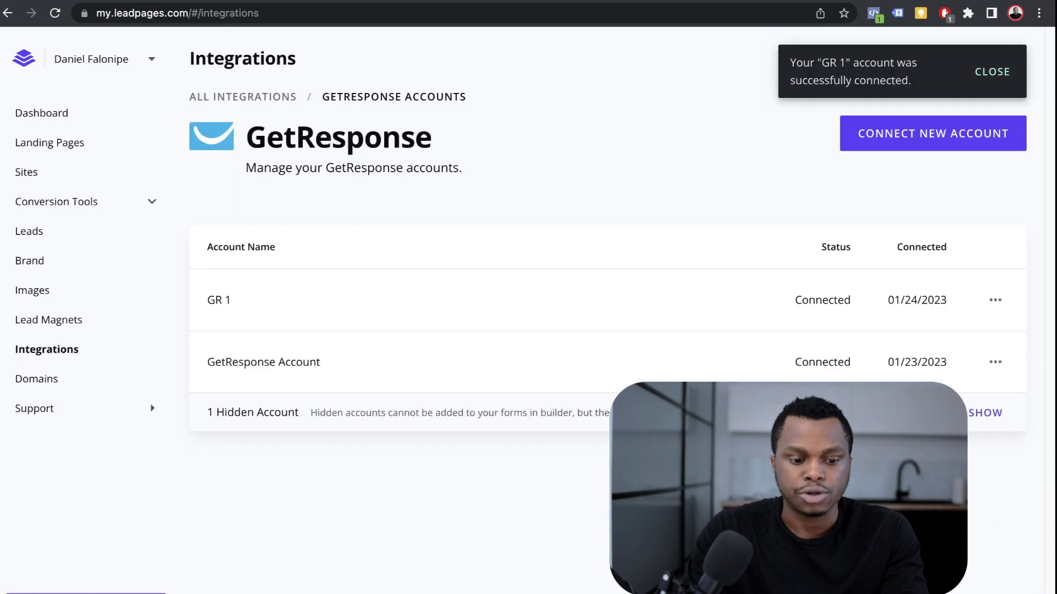
pyautogui.click(50, 143)
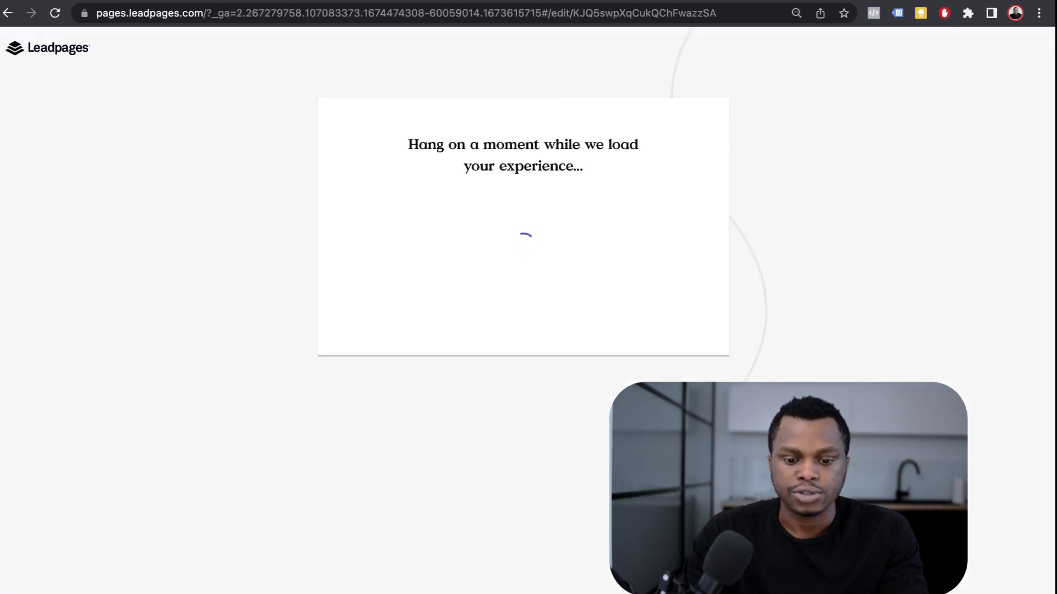
# Open the page button's signup pop-up and its form integration settings.
pyautogui.scroll(-7, 538, 330)
pyautogui.scroll(-4, 538, 330)
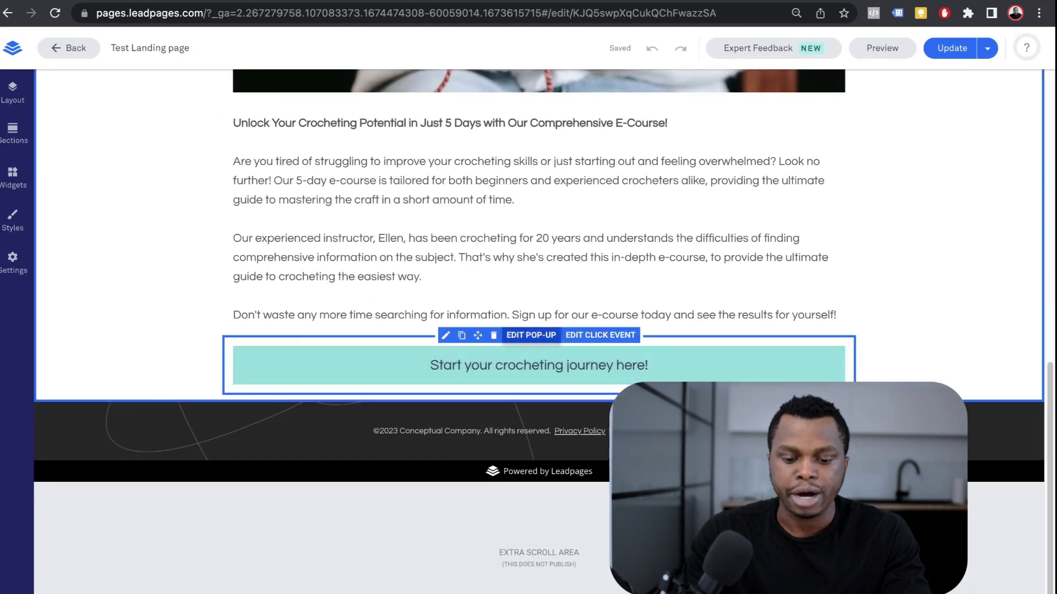
pyautogui.click(531, 335)
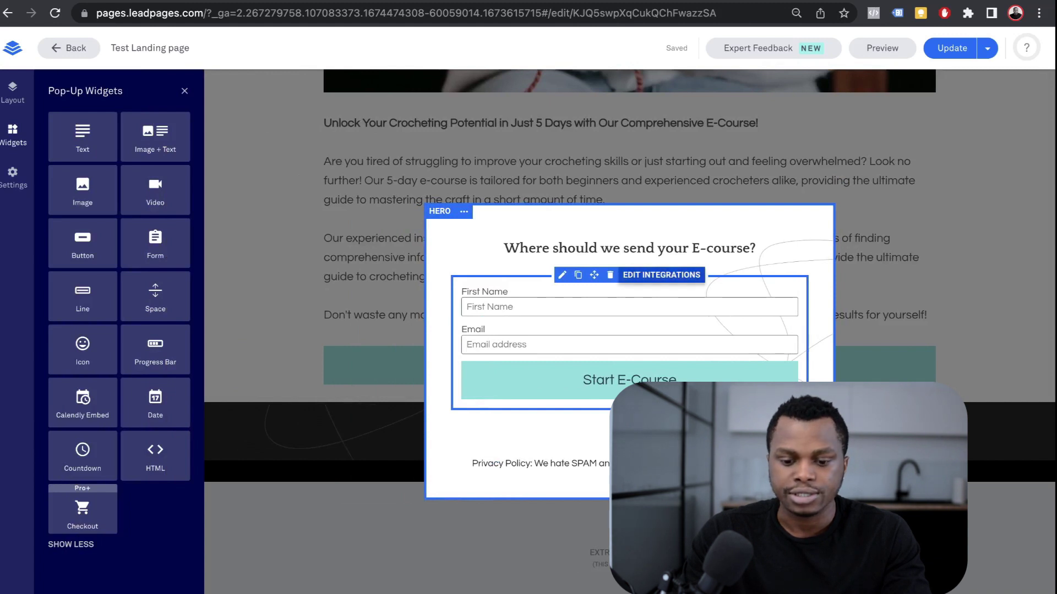
pyautogui.click(661, 275)
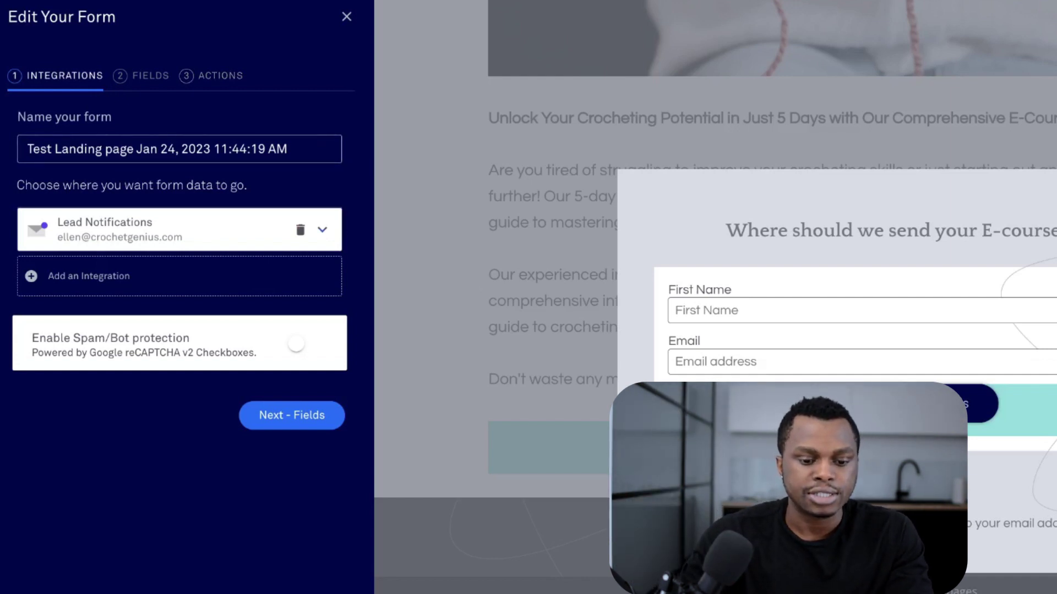
# Add a GR 1 integration sending signups to Test List, then save and close the form.
pyautogui.click(322, 230)
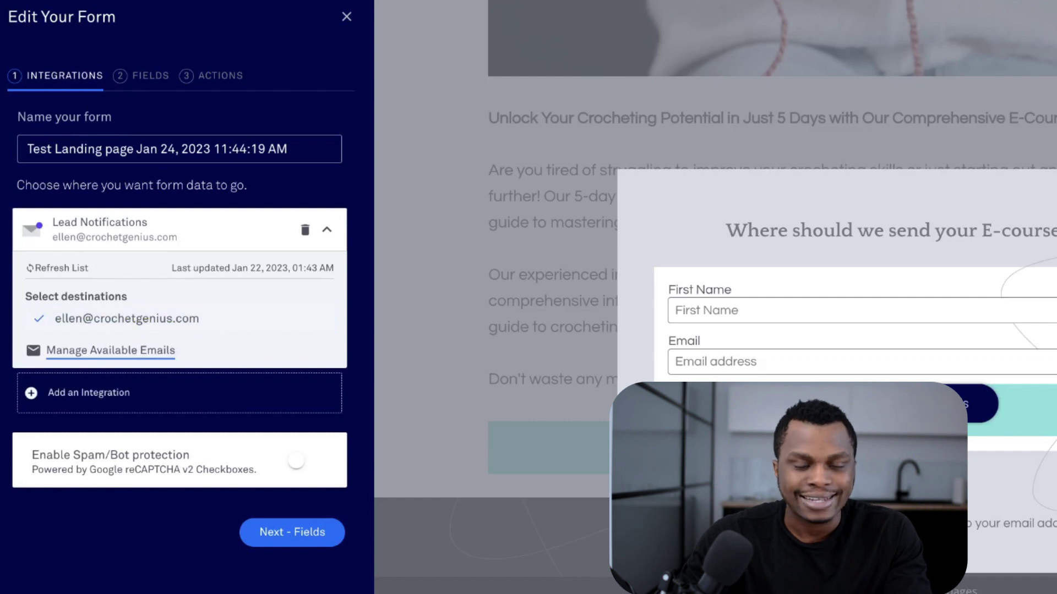
pyautogui.click(88, 393)
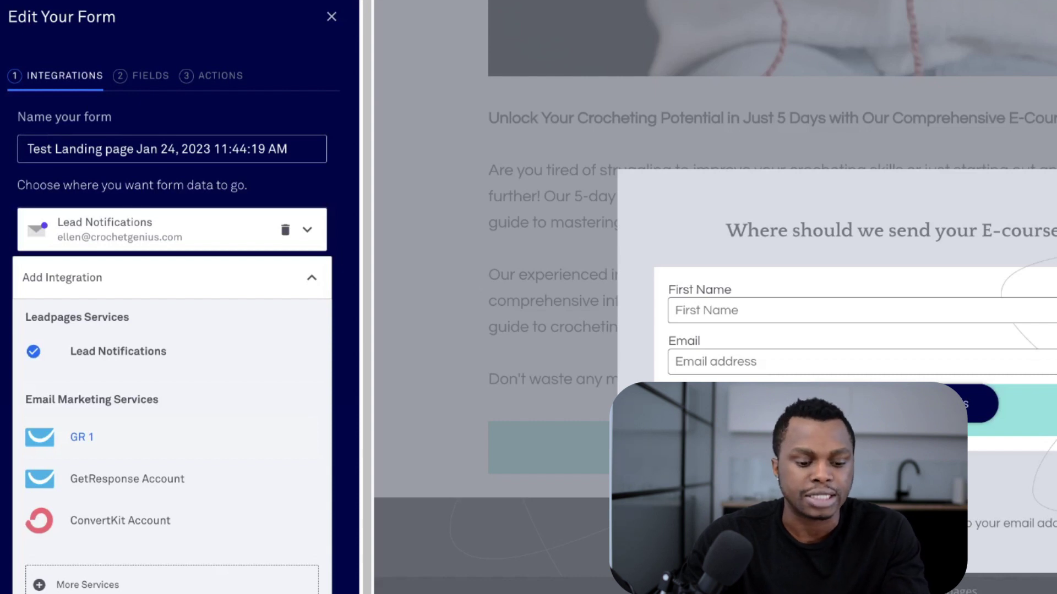
pyautogui.click(81, 437)
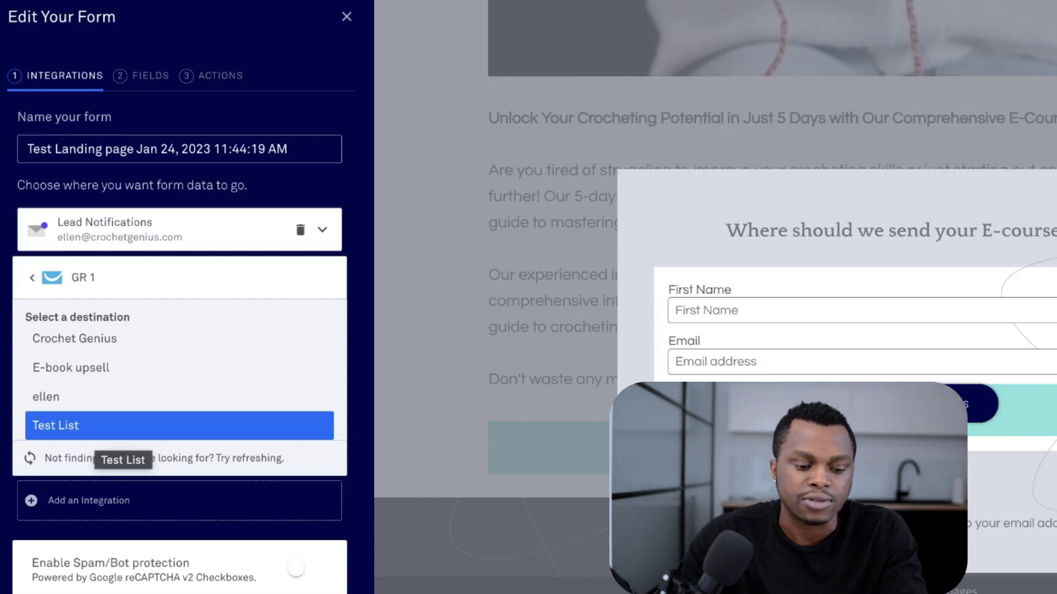
pyautogui.press('Return')
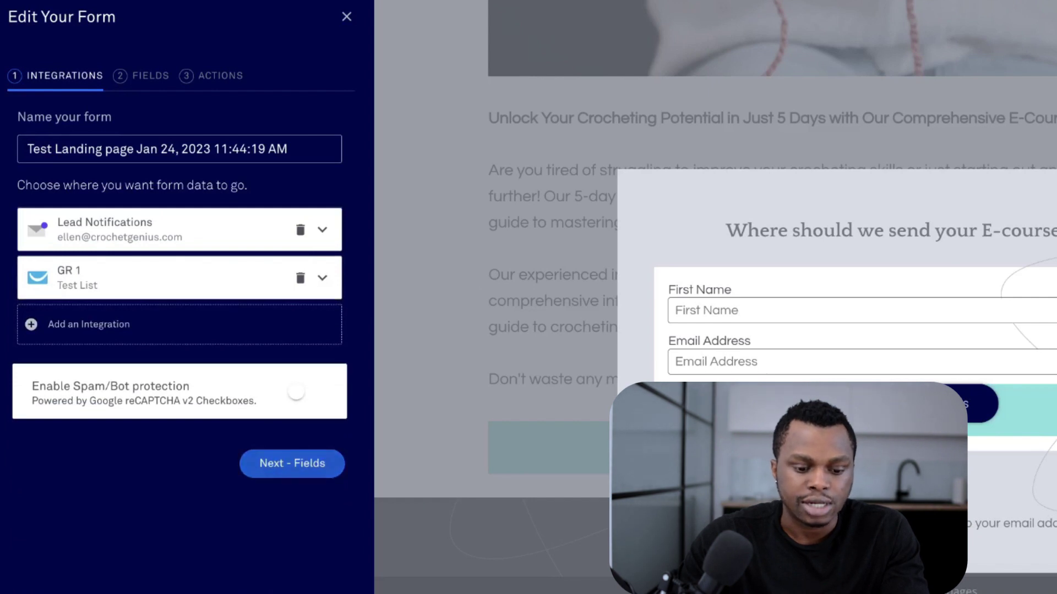
pyautogui.click(292, 463)
pyautogui.click(288, 318)
pyautogui.click(291, 425)
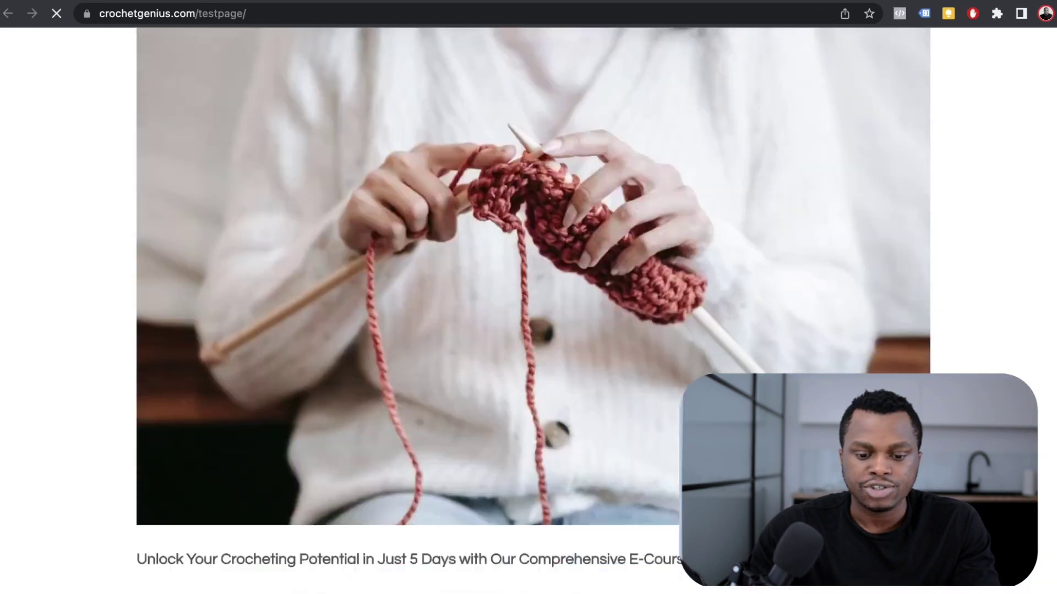
# Submit a test signup with a first name and email through the live page's pop-up.
pyautogui.scroll(-10, 528, 330)
pyautogui.click(528, 510)
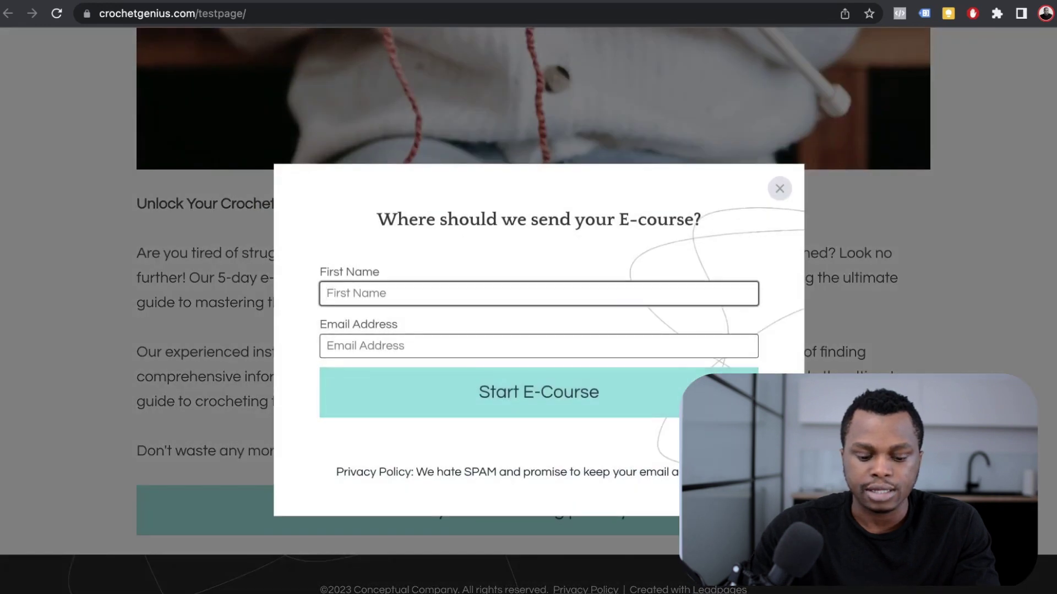
pyautogui.write('daniel')
pyautogui.press('Tab')
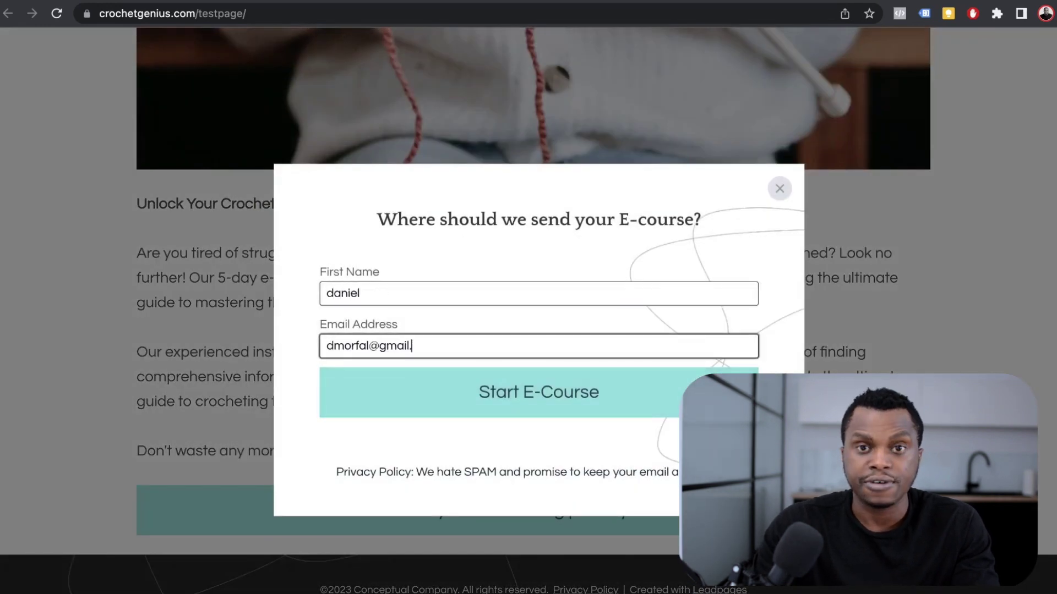
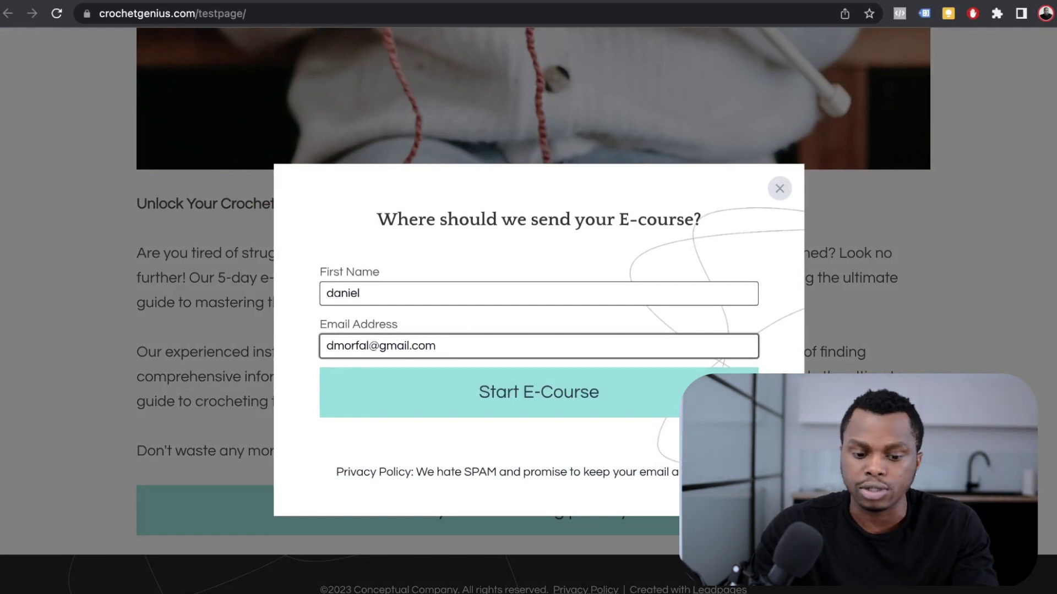
pyautogui.press('Return')
pyautogui.press('Return')
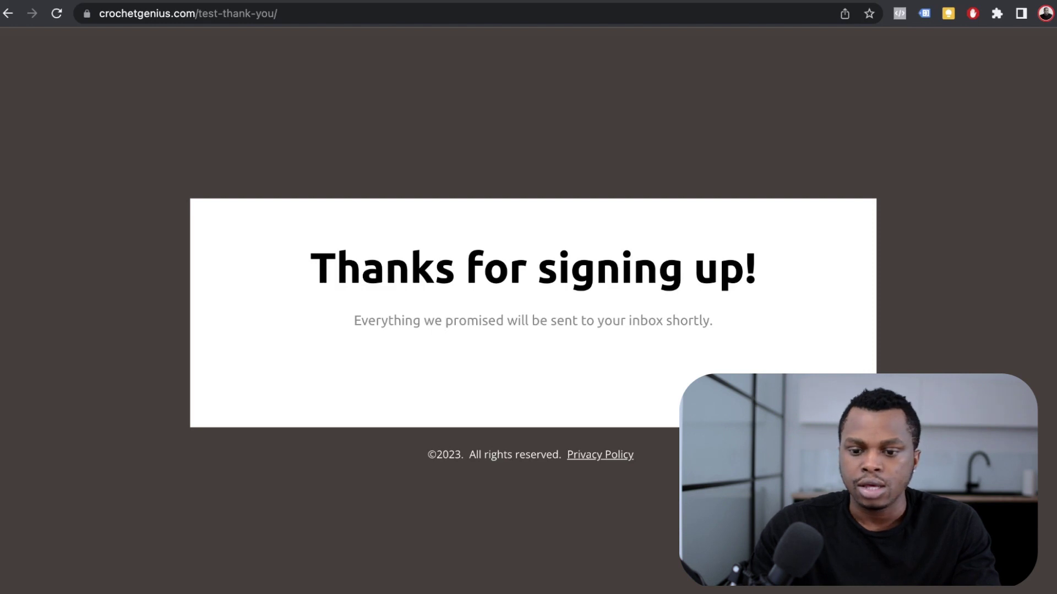
pyautogui.hotkey('ctrl', 'Tab')
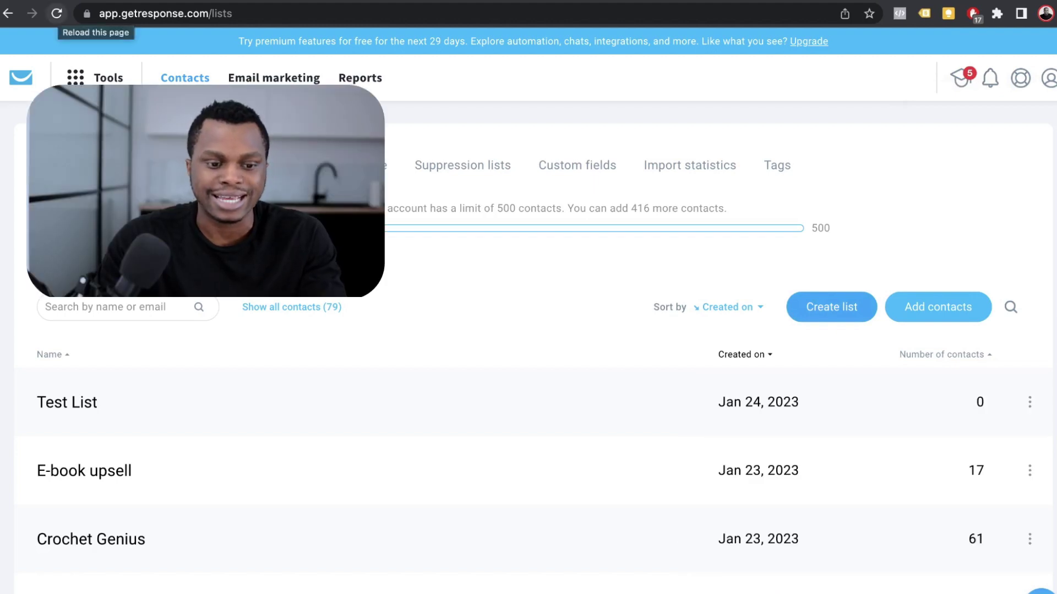
# Reload the GetResponse lists and open Test List's contacts to find the new signup.
pyautogui.click(57, 13)
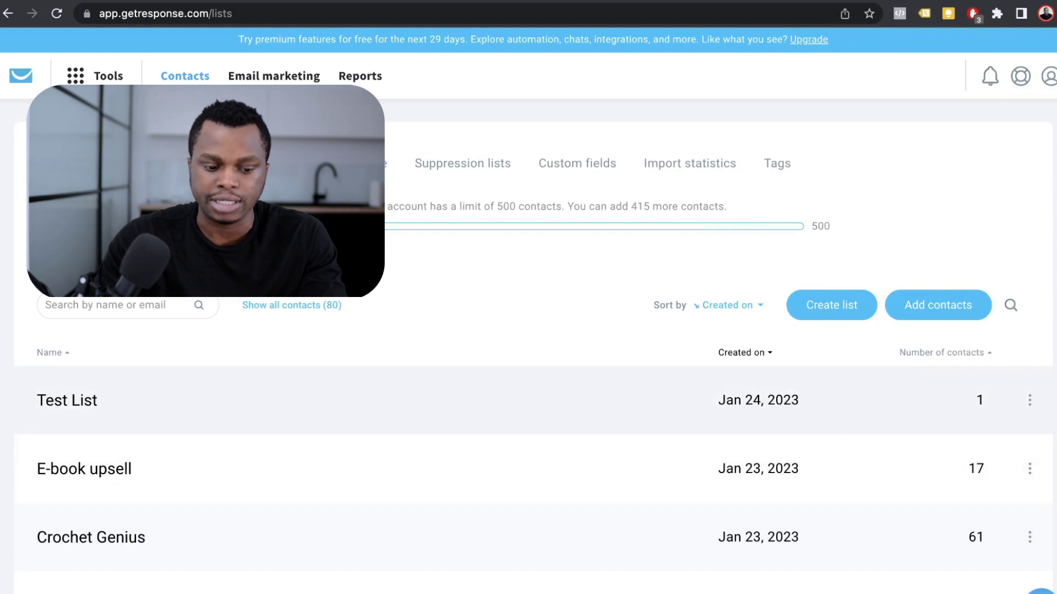
pyautogui.click(979, 400)
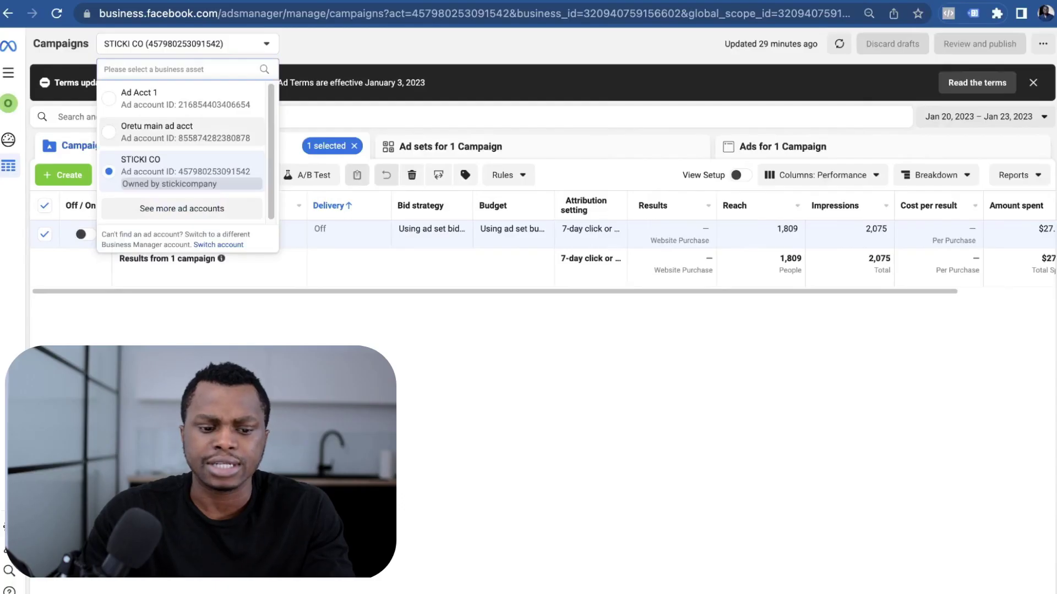
# Switch to Oretu main ad acct and set the date range to Jan 19 – Jan 24, 2023.
pyautogui.click(185, 133)
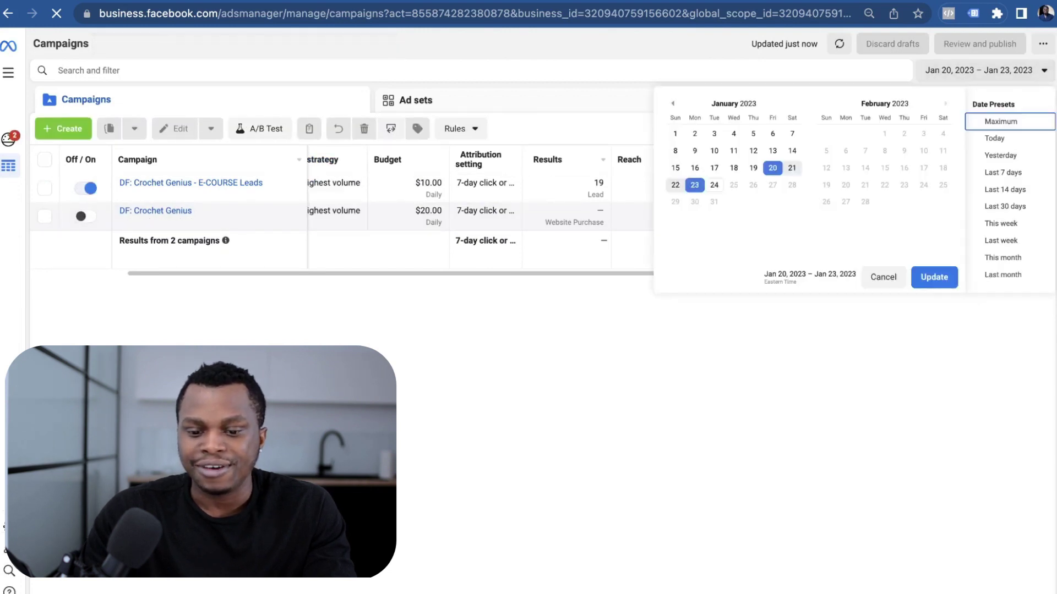
pyautogui.click(714, 199)
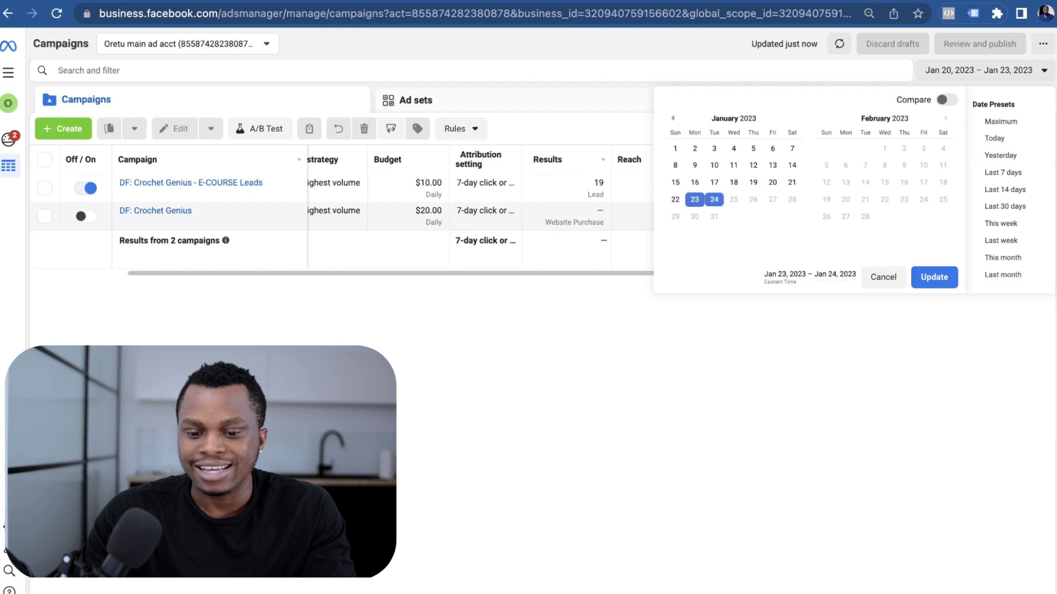
pyautogui.click(752, 182)
pyautogui.click(934, 277)
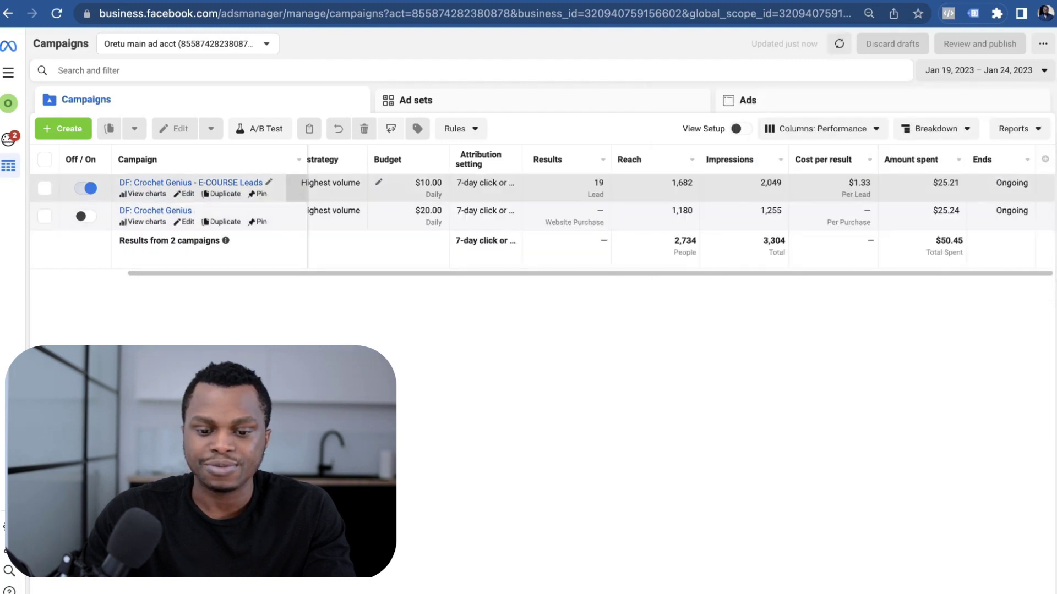